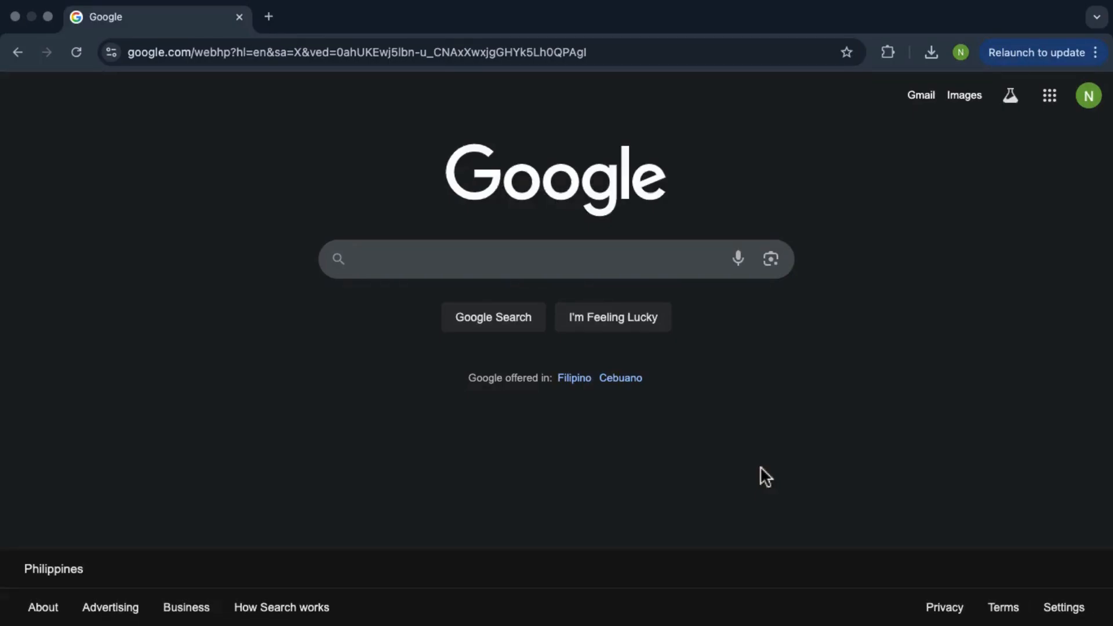
- Search Google for 'trading view' to find the official TradingView site
click(657, 265)
text(trad)
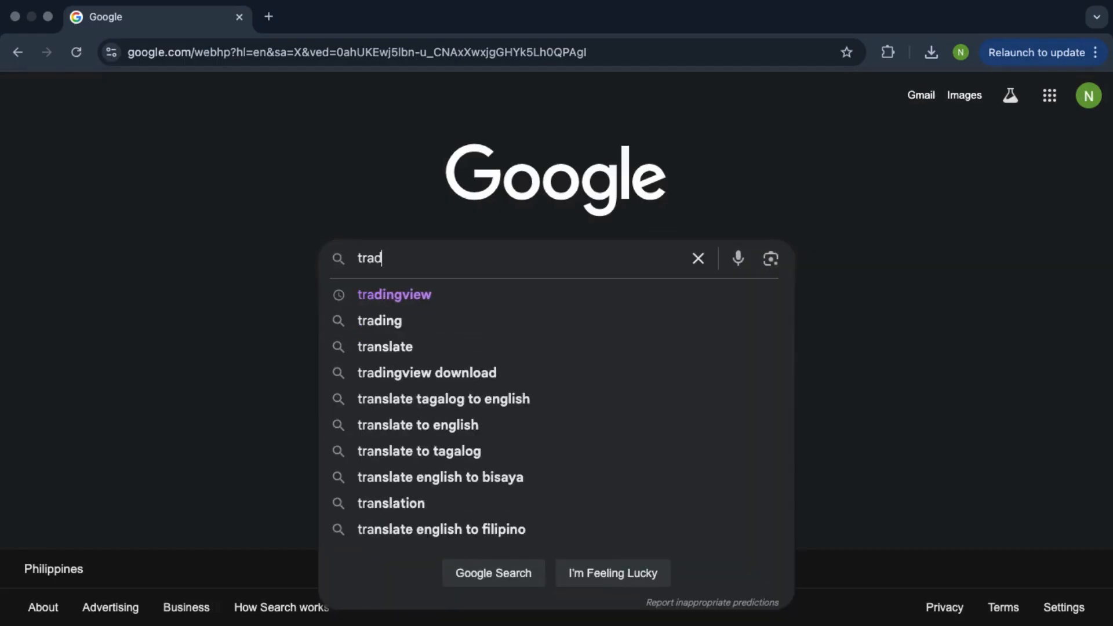
text(ing view)
key(Return)
scroll(469, 226, down, 2)
scroll(474, 221, down, 1)
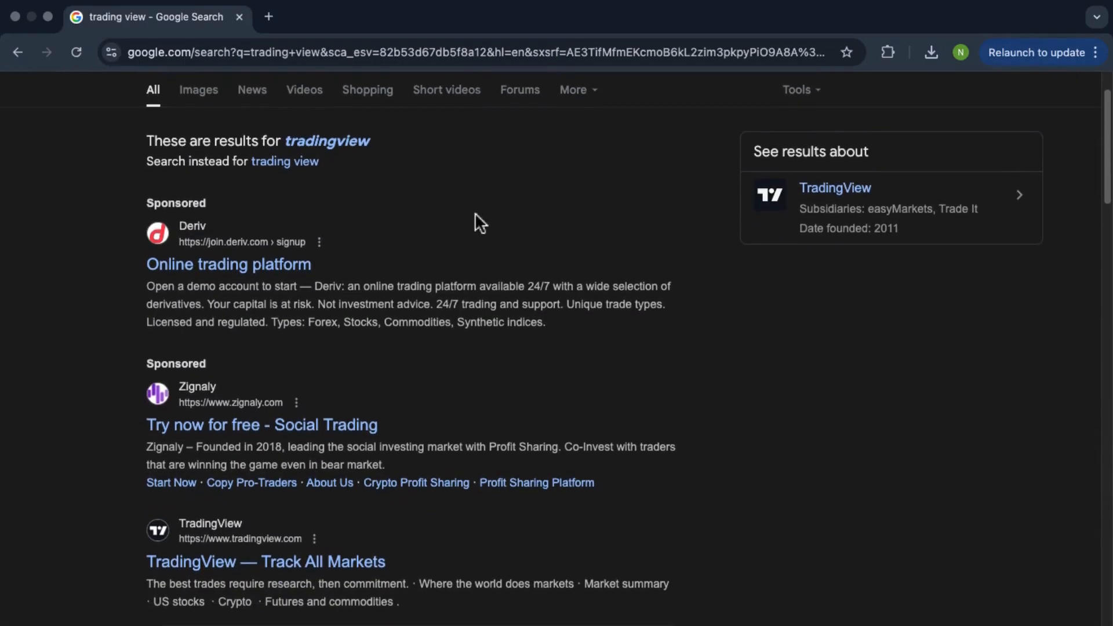
scroll(474, 221, down, 1)
scroll(475, 221, down, 1)
scroll(476, 220, down, 1)
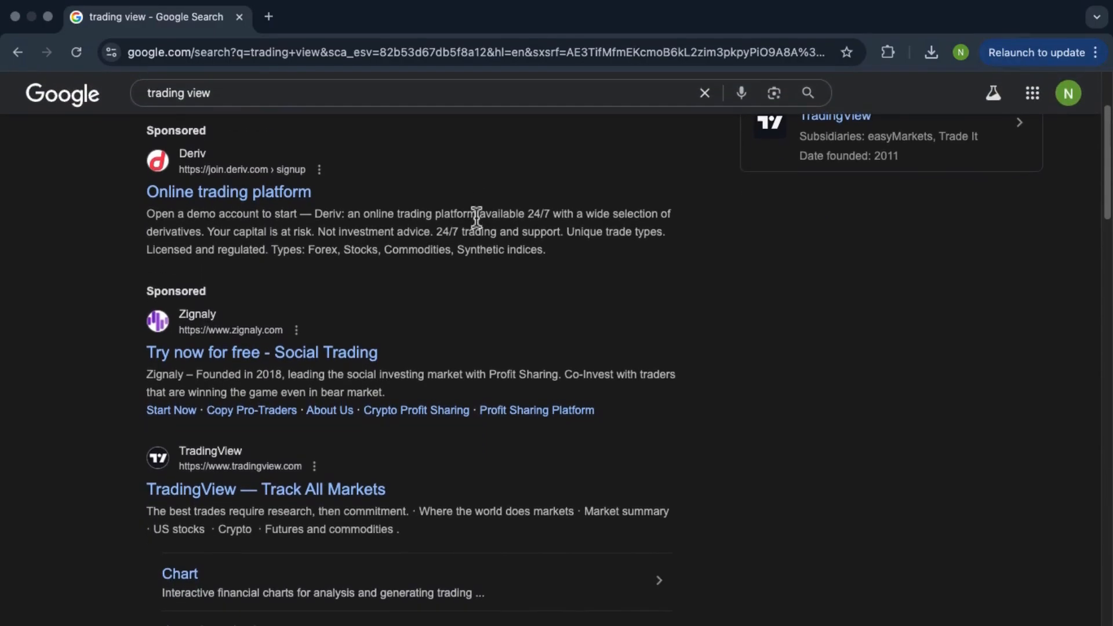
scroll(474, 221, down, 1)
scroll(470, 244, down, 1)
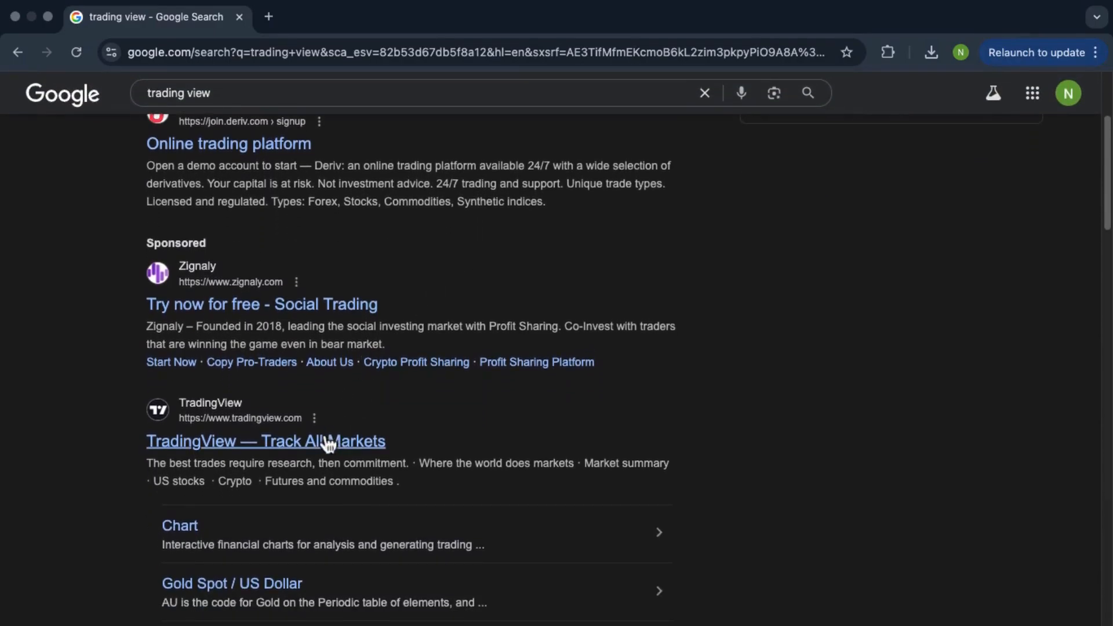
- Go to the TradingView site and its plans and pricing page via 'Get started for free'
click(333, 443)
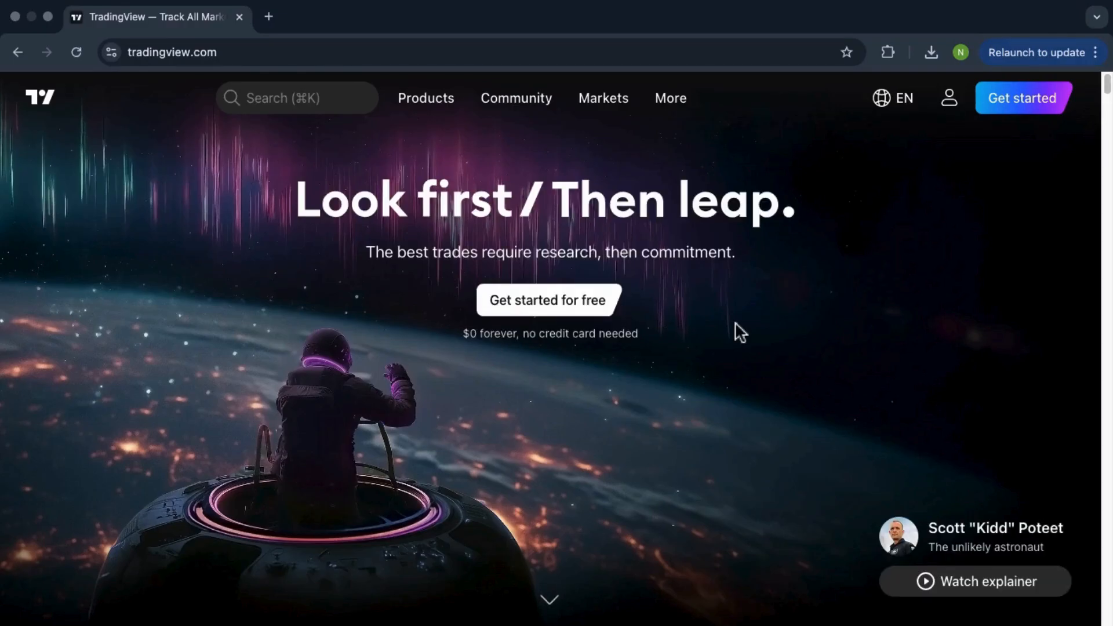
click(587, 306)
scroll(618, 400, down, 5)
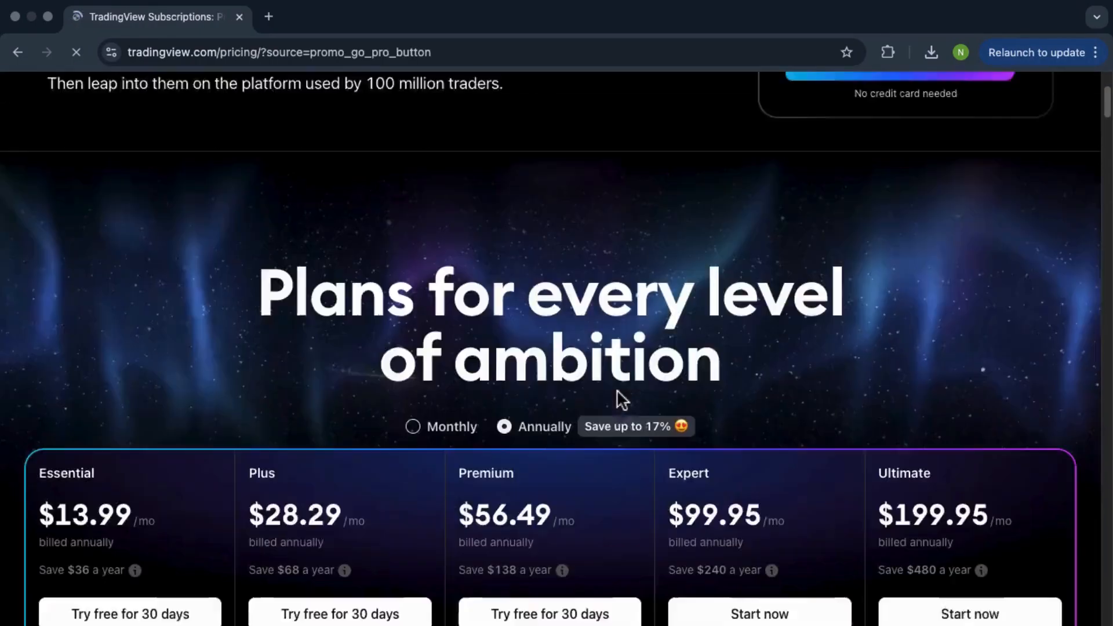
scroll(619, 400, down, 3)
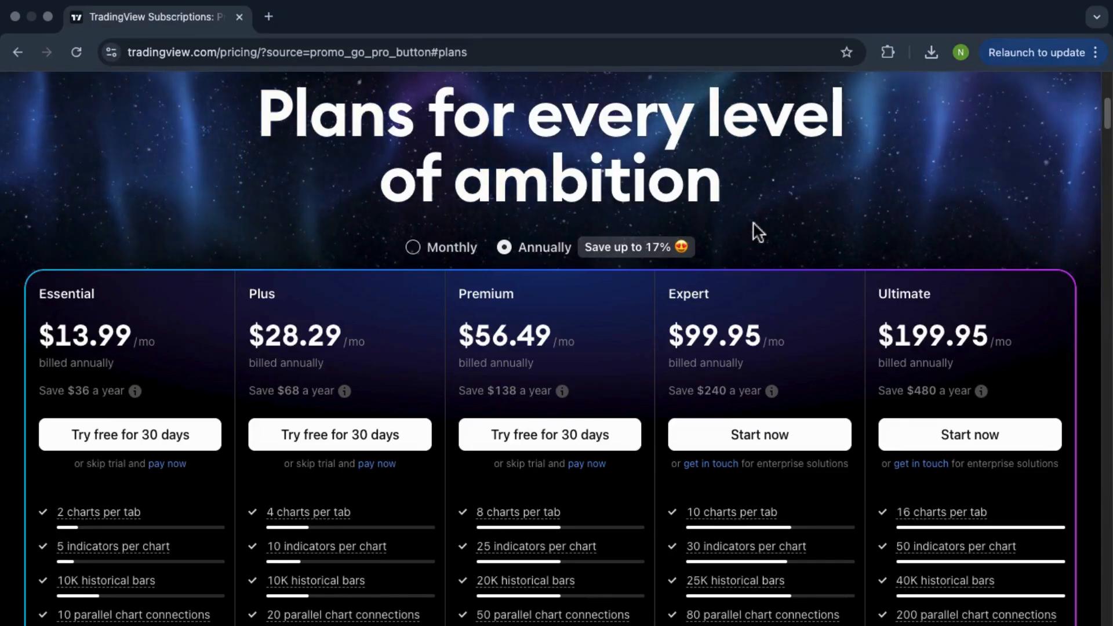
- Start the Premium plan's 30-day free trial, bringing up the sign-up panel
click(510, 439)
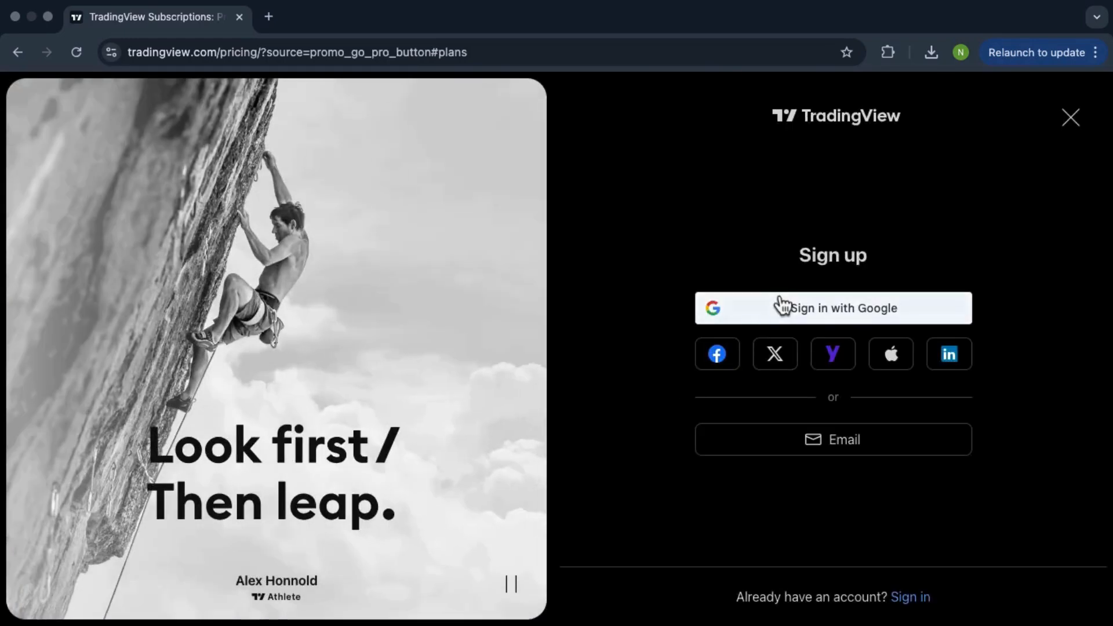